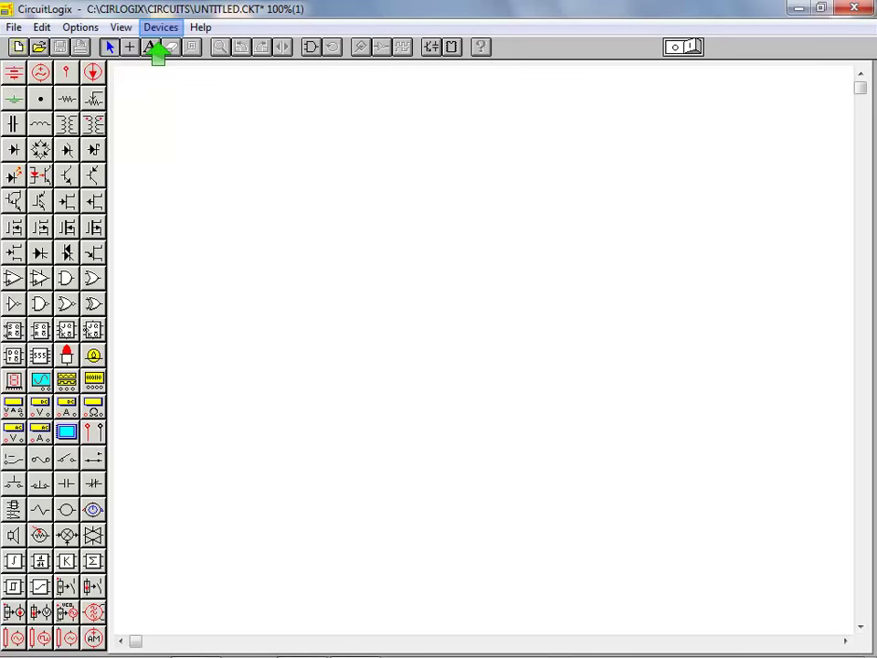
Open the Devices menu to see the options for adding parts.
left_click(161, 28)
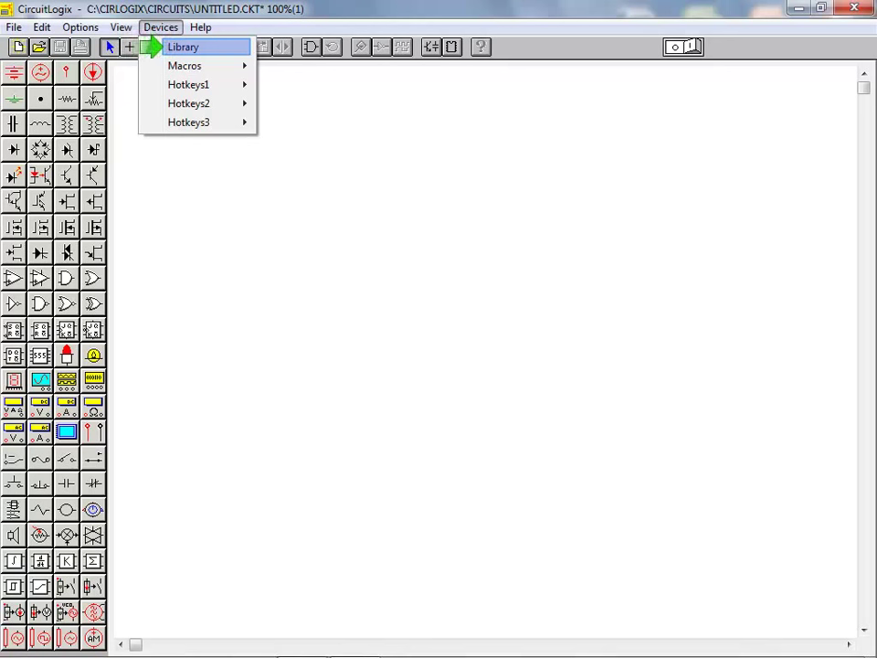
Open the device library and browse the Op-Amp7B symbol under Linear ICs > OPAMPs.
left_click(163, 47)
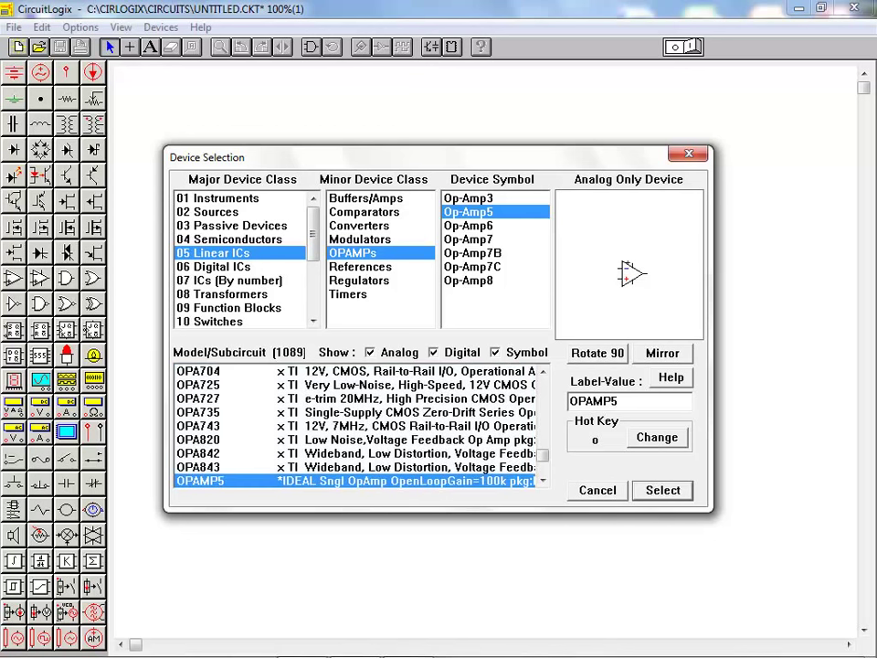
left_click(473, 252)
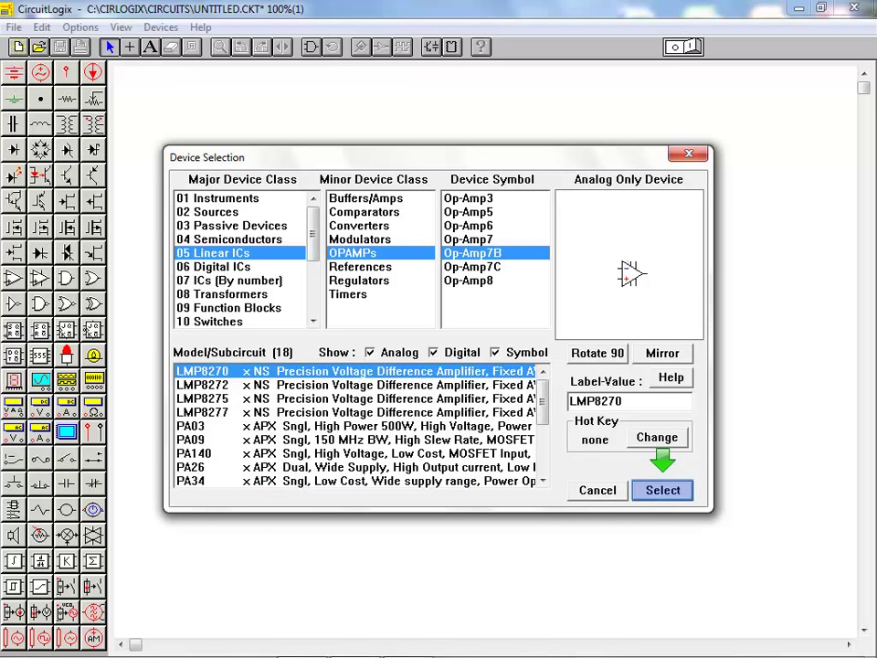
key("Return")
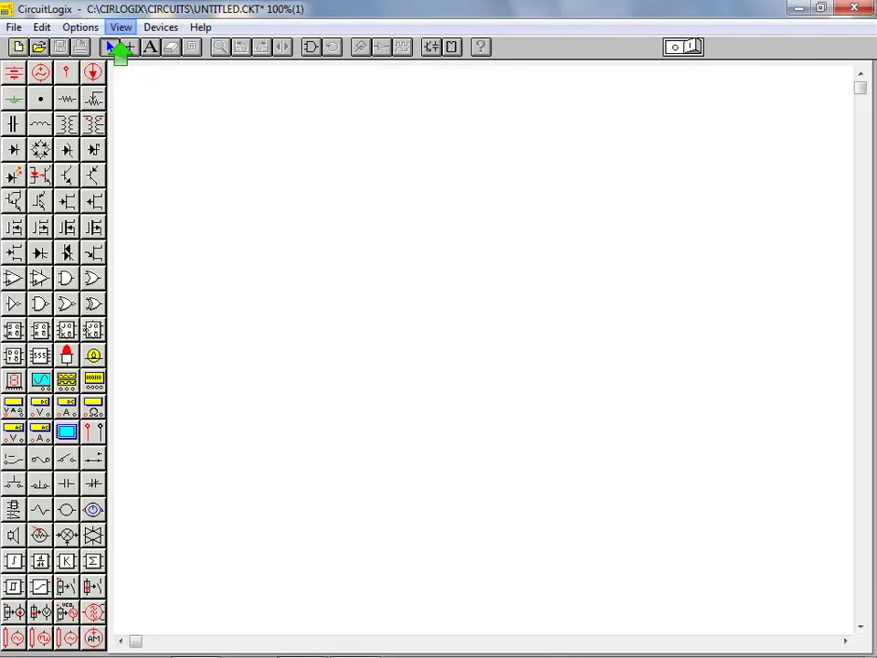
left_click(120, 27)
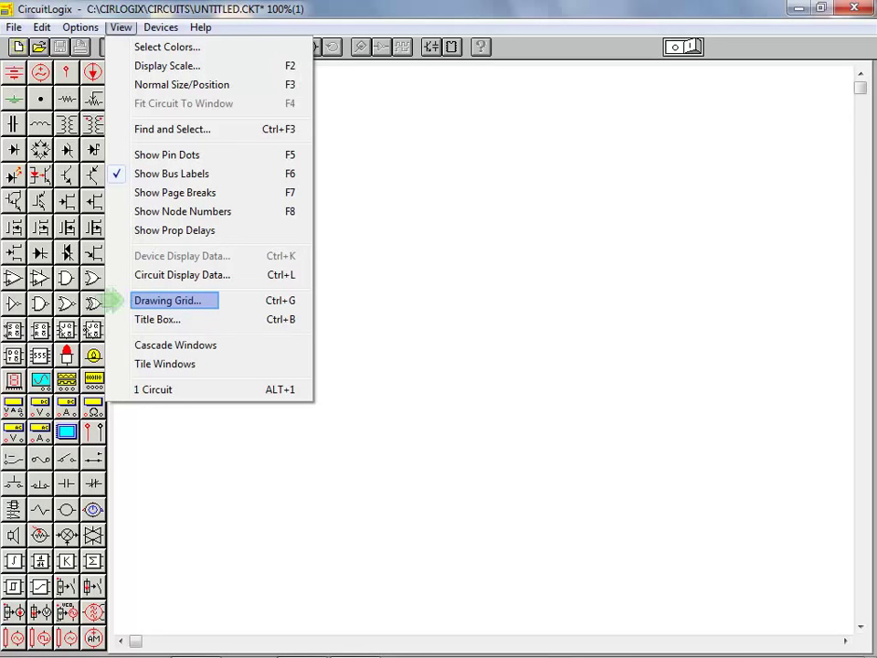
Turn on the drawing grid display, then bring up the Options menu.
left_click(131, 301)
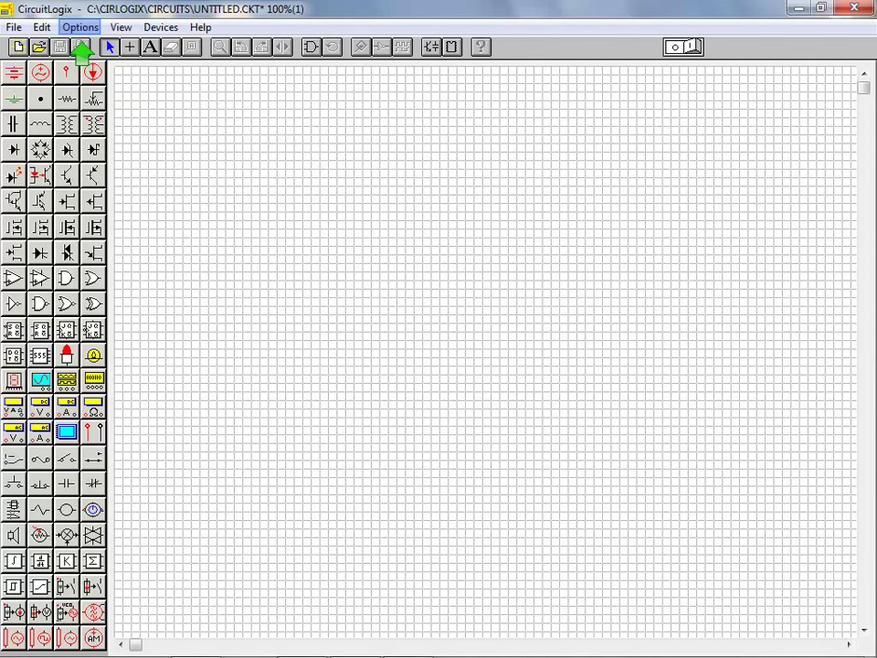
left_click(80, 27)
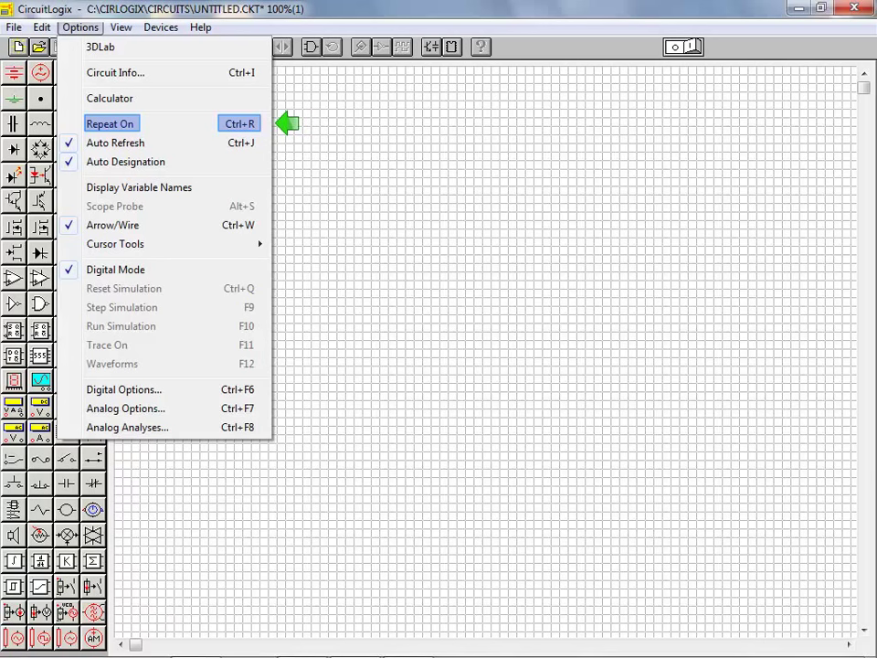
Enable repeated placement and set the Resistor tool to place vertical resistors.
key("Escape")
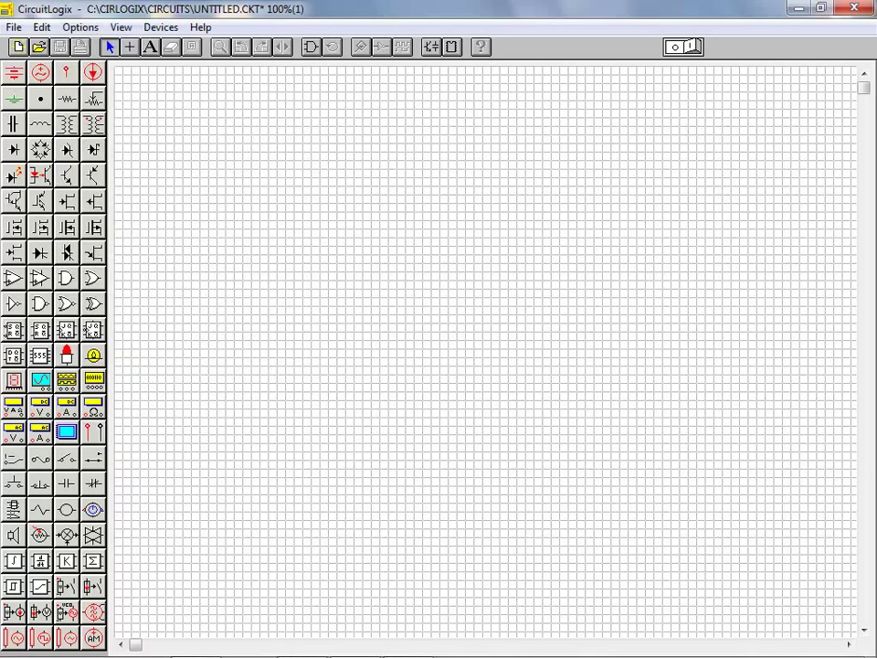
left_click(66, 97)
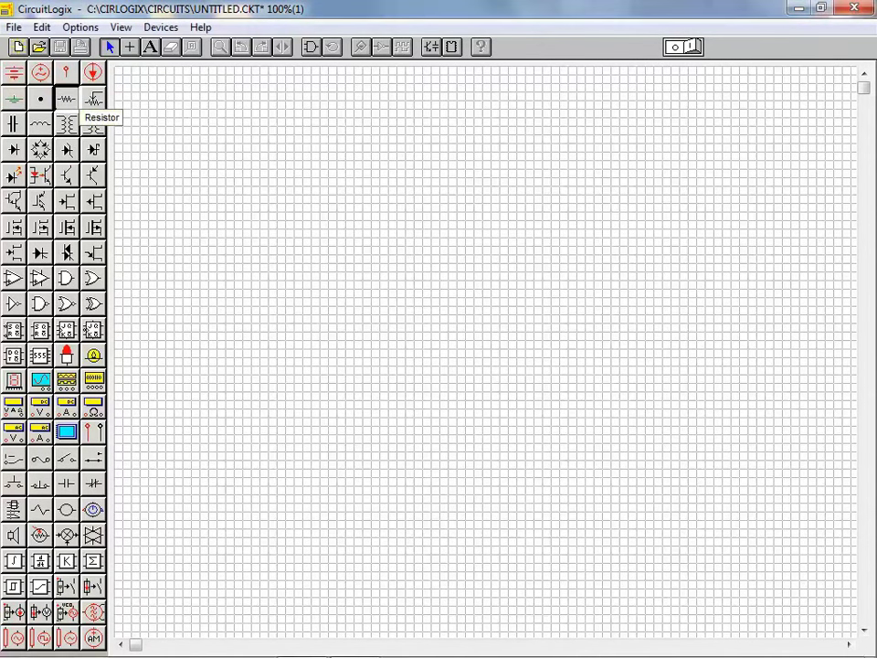
left_click(242, 151)
key("ctrl+r")
key("ctrl+r")
key("ctrl+r")
key("Delete")
Place five vertical 1k resistors: two stacked columns and one further right.
left_click(345, 237)
left_click(345, 350)
left_click(483, 349)
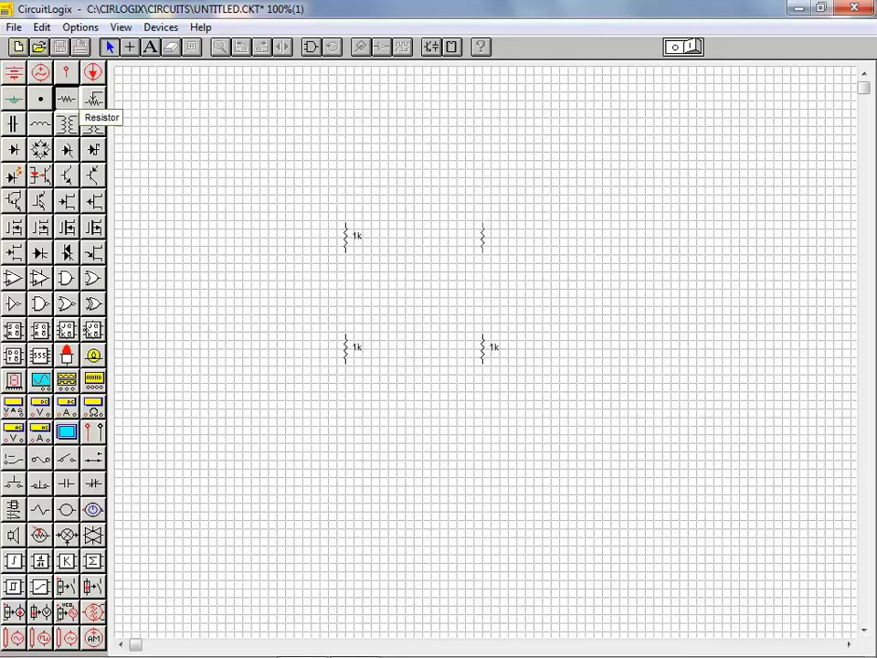
left_click(483, 238)
left_click(577, 331)
key("Escape")
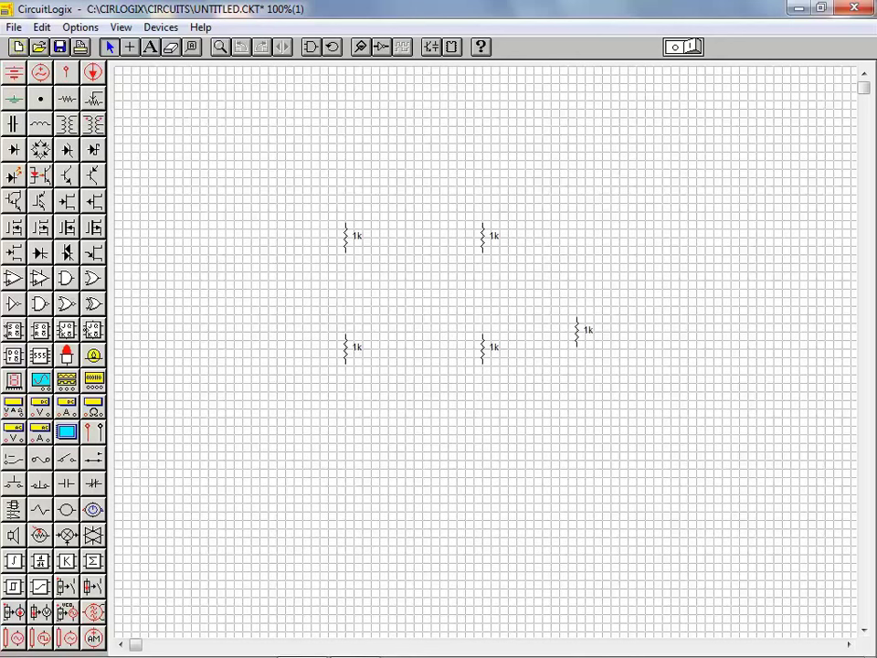
Place two 1uF capacitors, one right of the upper resistors and one on the left.
left_click(13, 124)
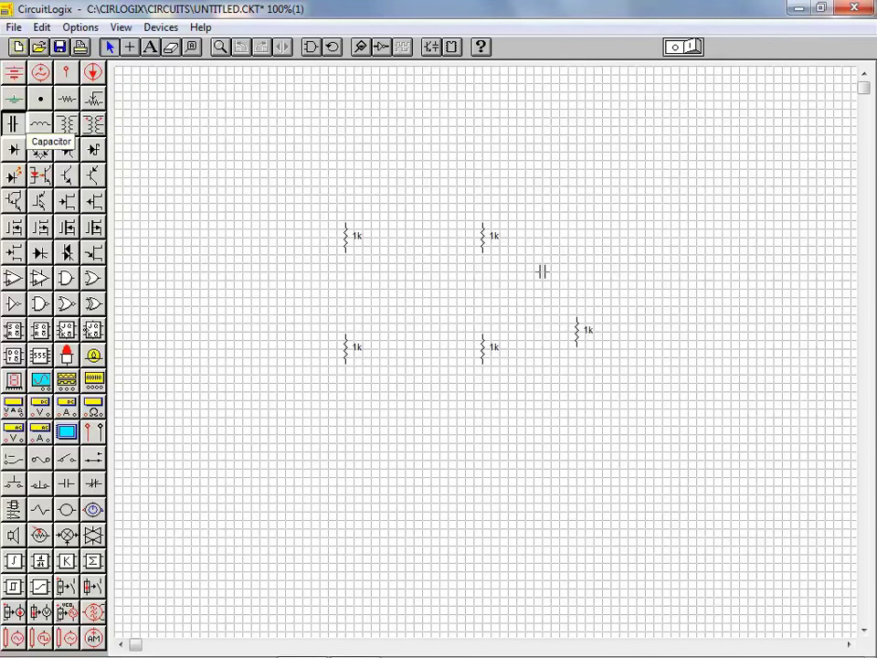
left_click(543, 271)
left_click(303, 297)
key("Escape")
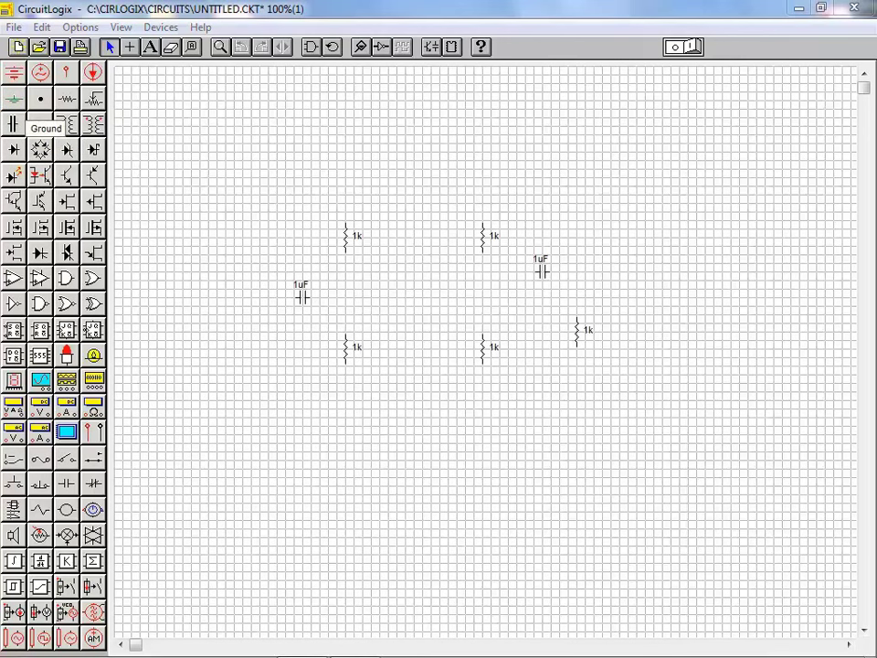
Place three ground symbols: lower left, below the middle resistors, and under the right resistor.
left_click(16, 99)
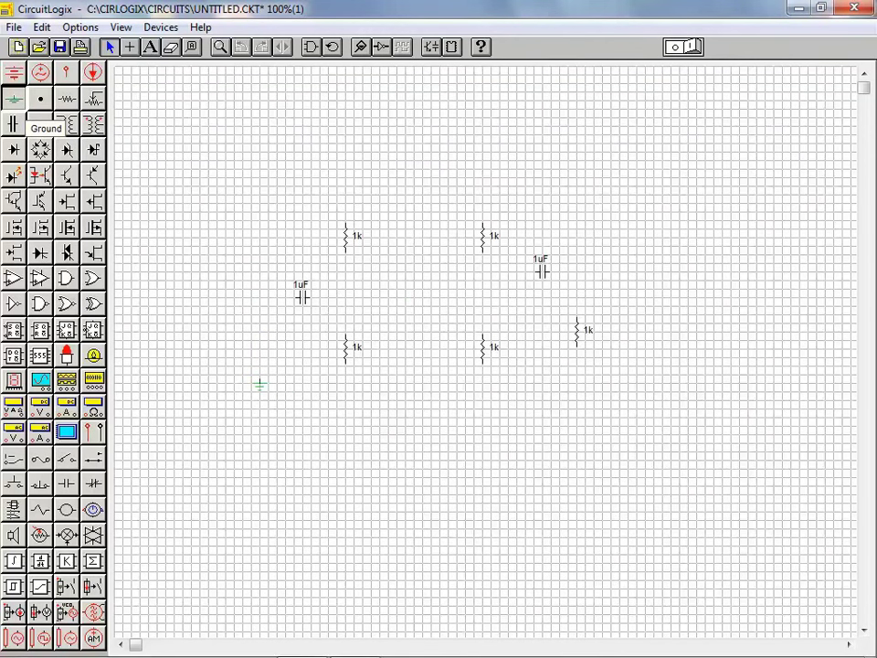
left_click(260, 385)
left_click(482, 412)
left_click(576, 386)
Add a 5V supply pin above the middle resistors.
key("Escape")
left_click(66, 72)
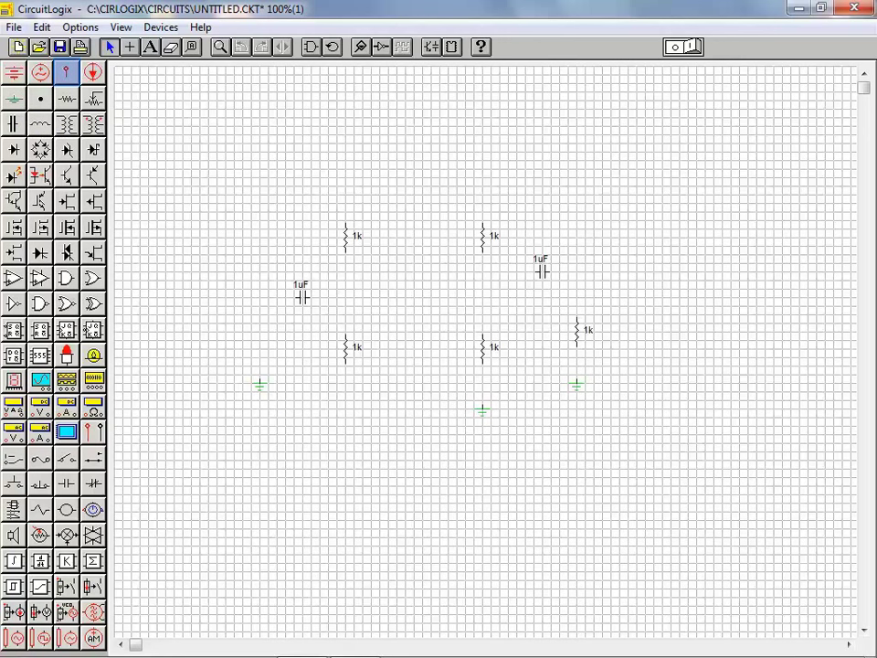
key("Escape")
left_click(65, 73)
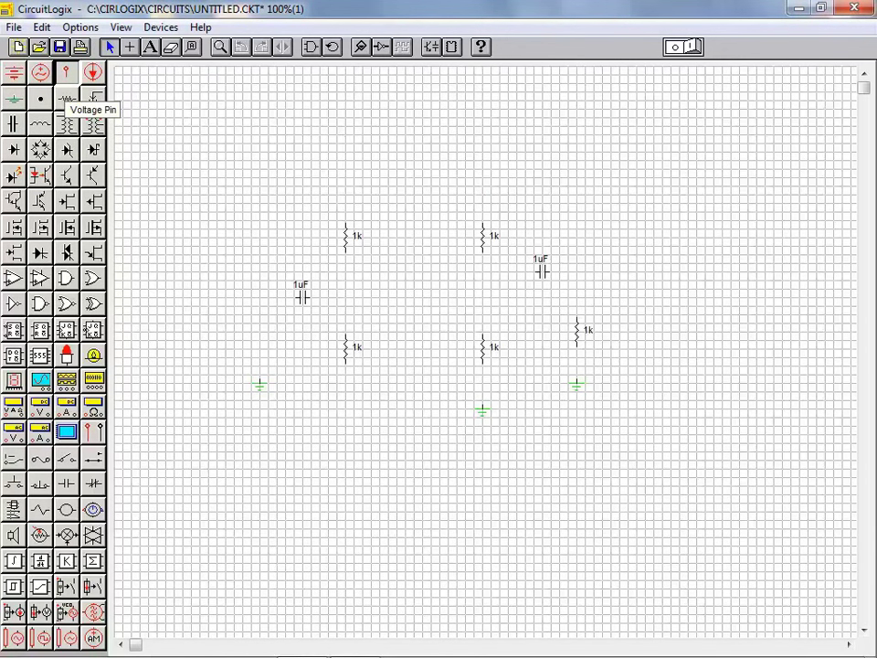
left_click(481, 170)
Place the 1V, 1.000 kHz signal generator above the left ground.
left_click(40, 72)
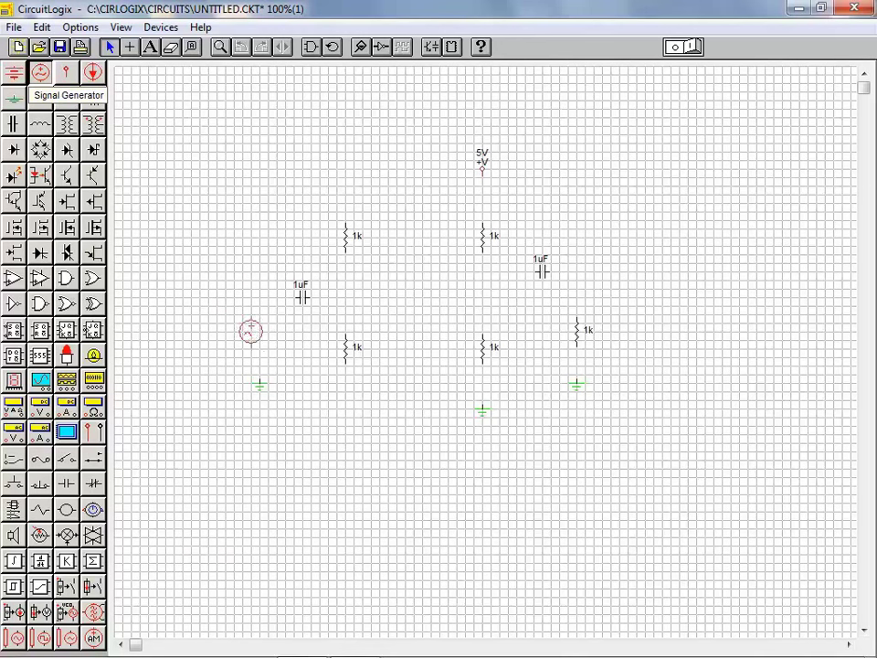
left_click(260, 330)
left_click(259, 340)
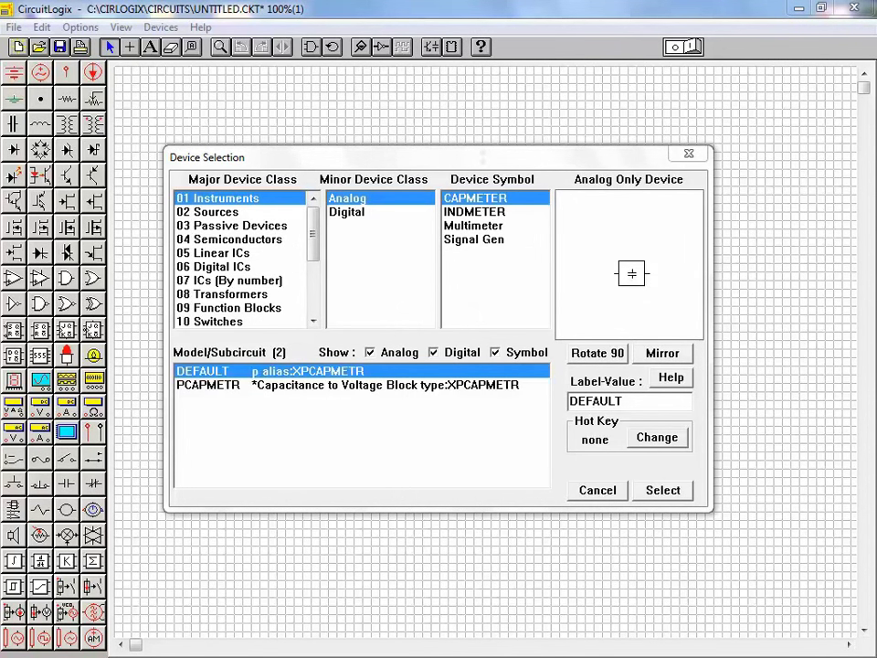
Show 04 Semiconductors and scroll the NPN Trans model list toward 2N3904.
left_click(230, 239)
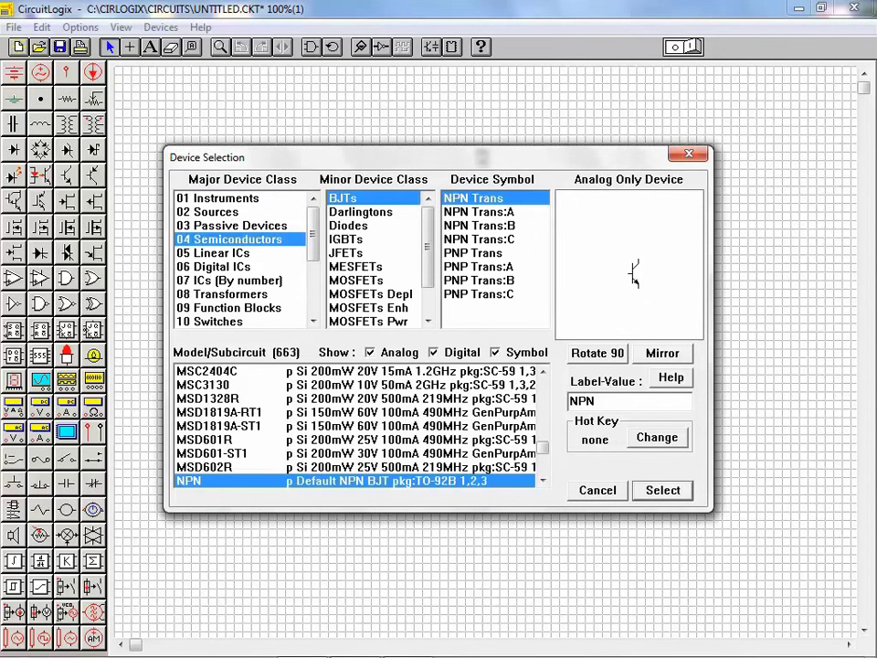
scroll(357, 425, "up", 10)
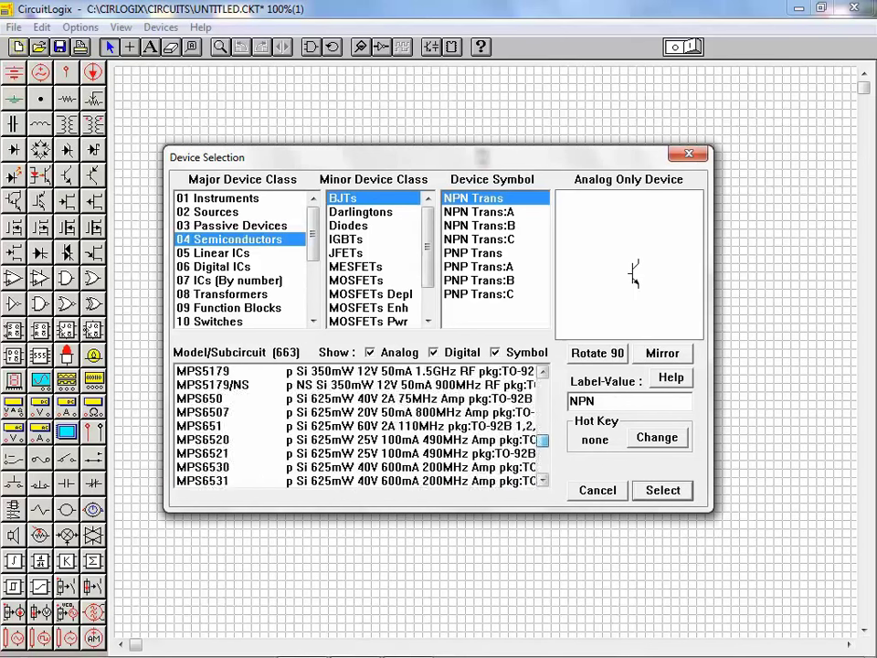
scroll(357, 425, "up", 15)
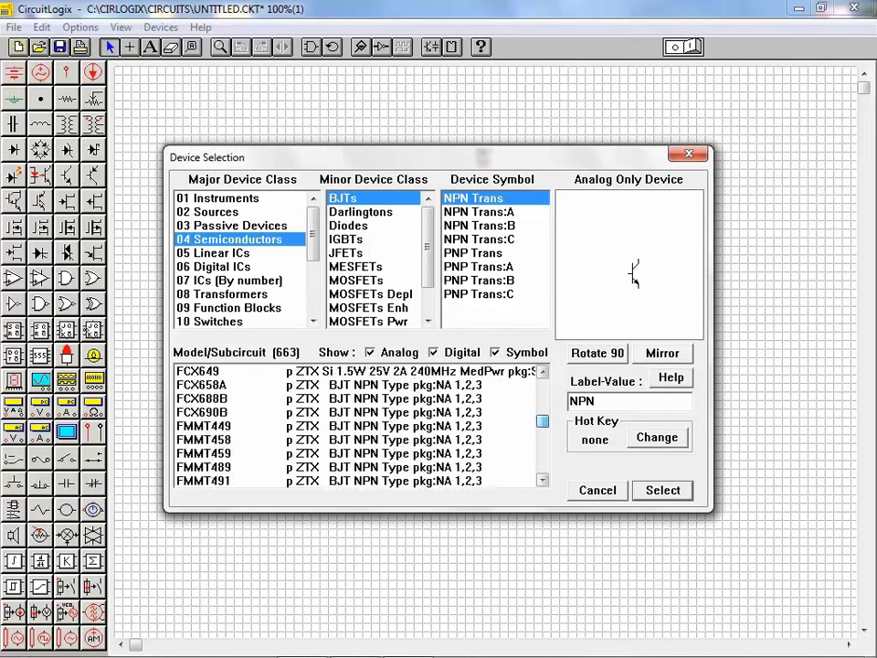
scroll(357, 425, "up", 15)
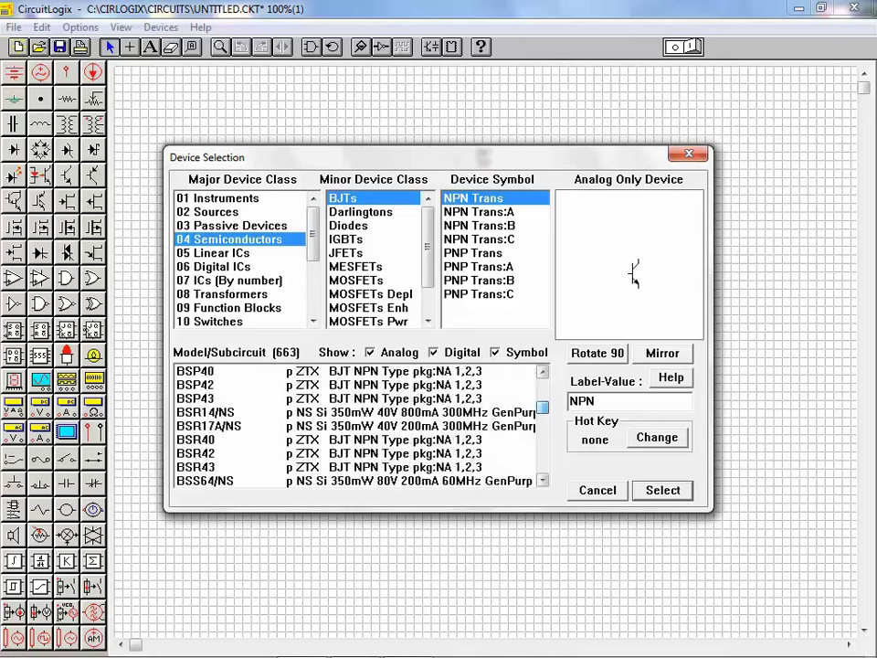
scroll(357, 425, "up", 15)
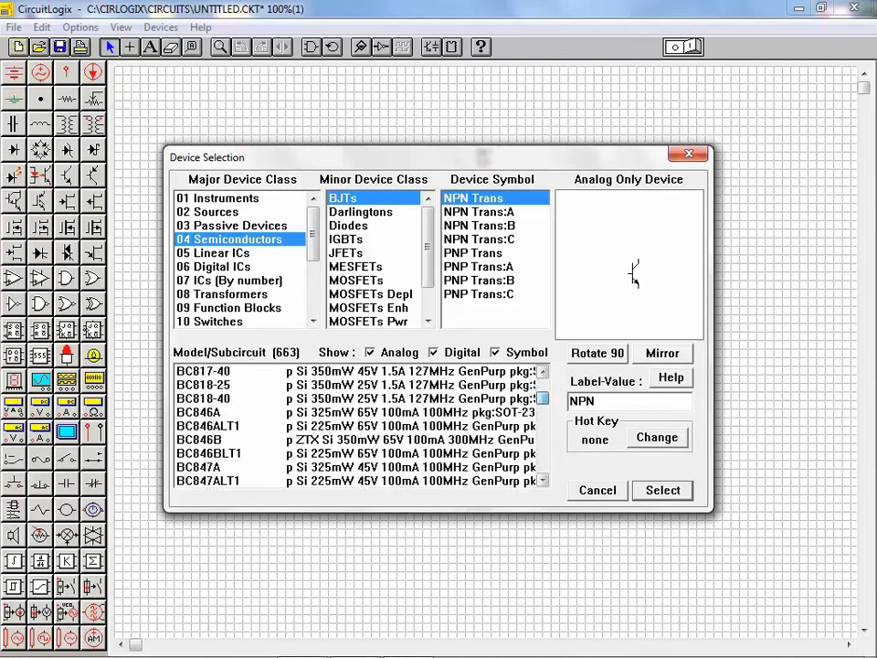
scroll(357, 425, "up", 15)
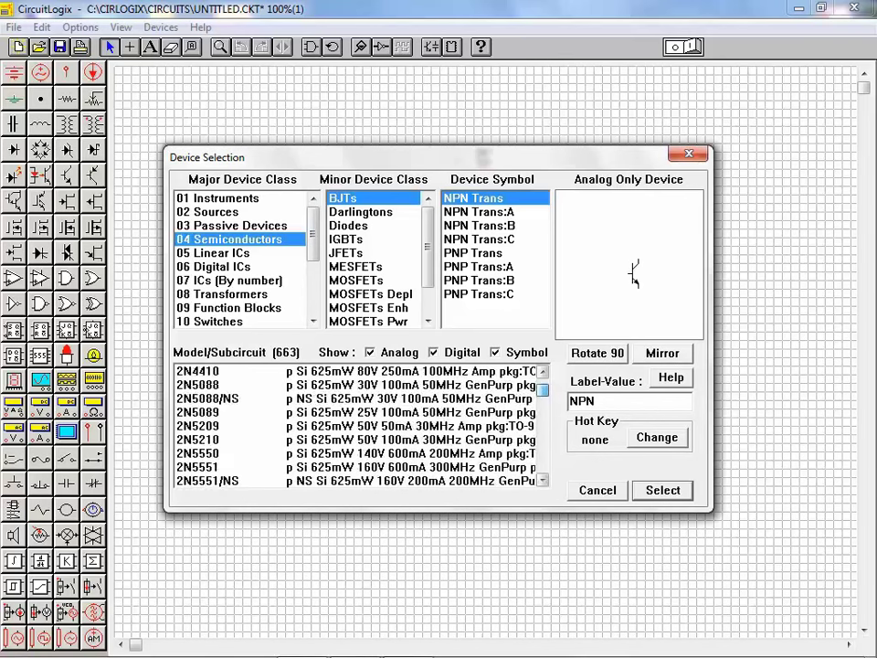
scroll(356, 425, "up", 10)
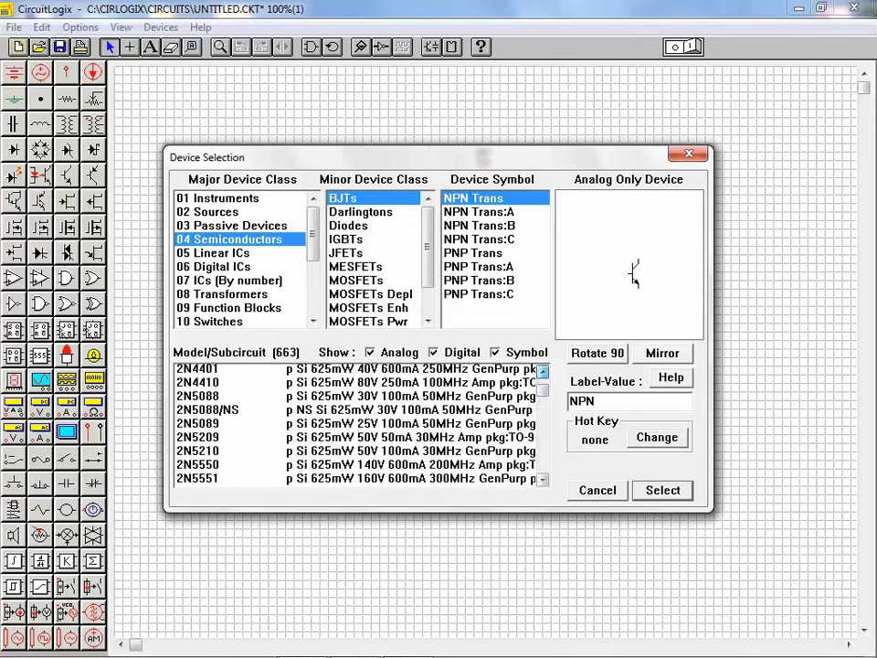
scroll(356, 425, "up", 1)
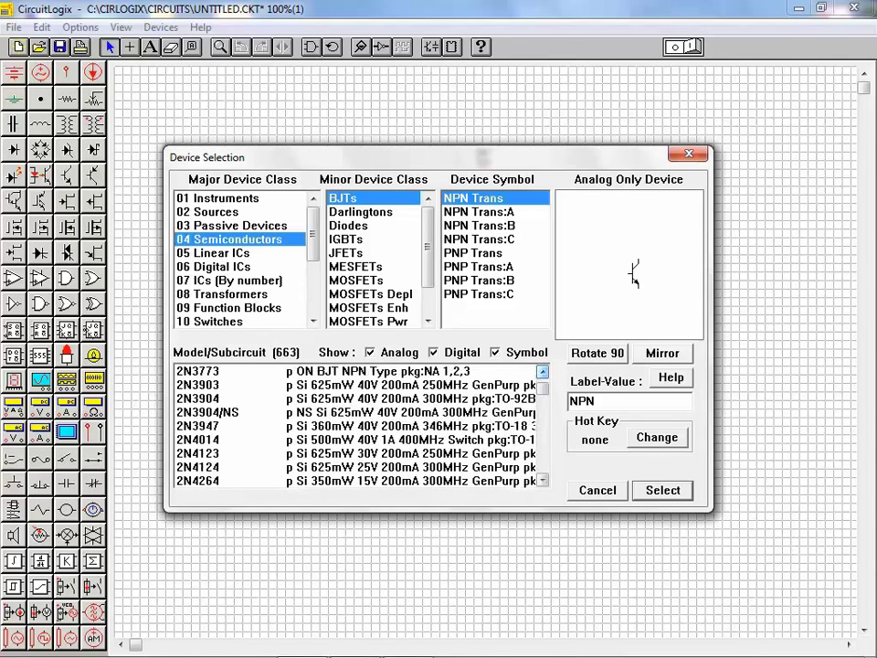
scroll(356, 425, "up", 1)
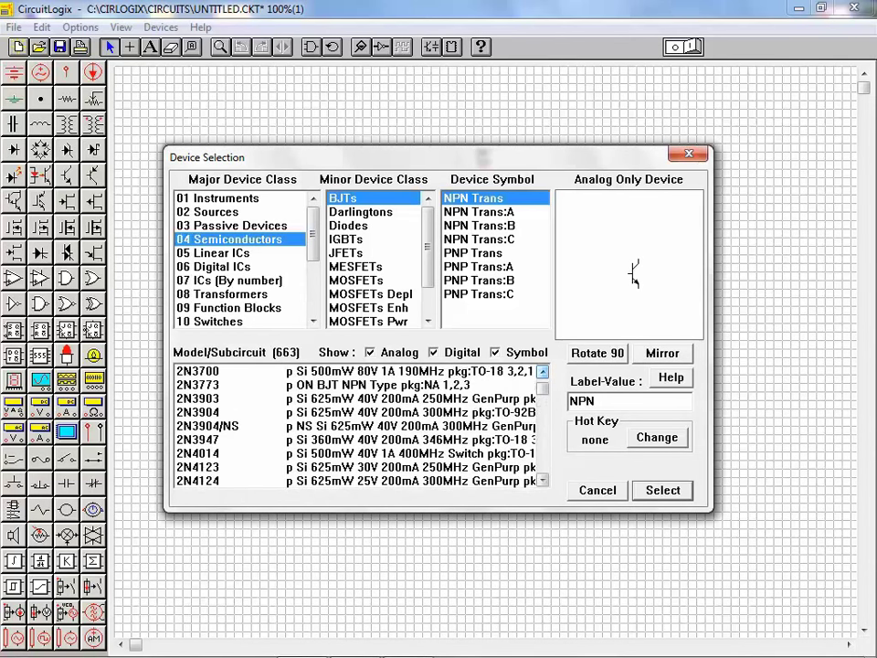
Select the 2N3904 model and drop it between the two centre 1k resistors.
left_click(356, 413)
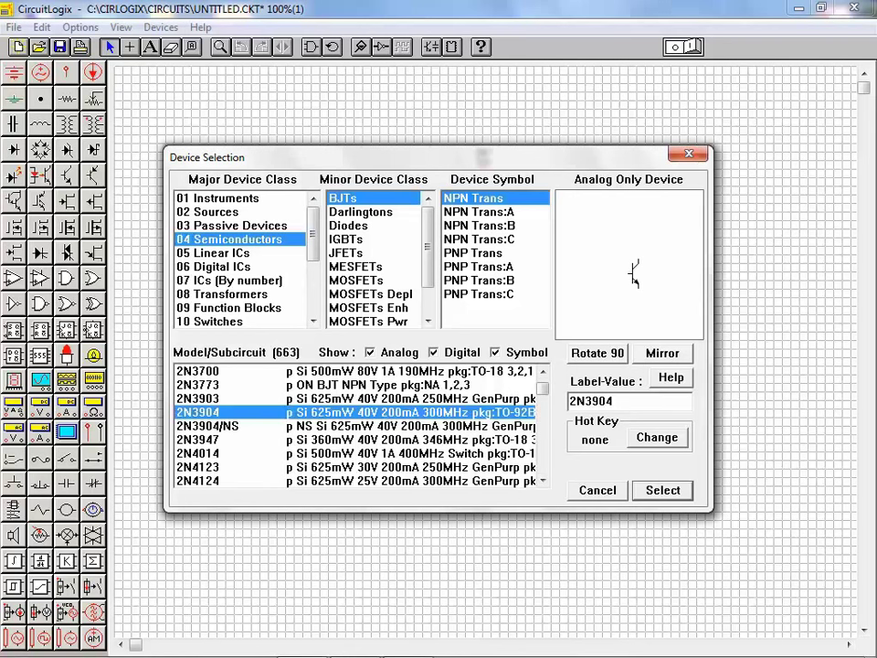
left_click(664, 490)
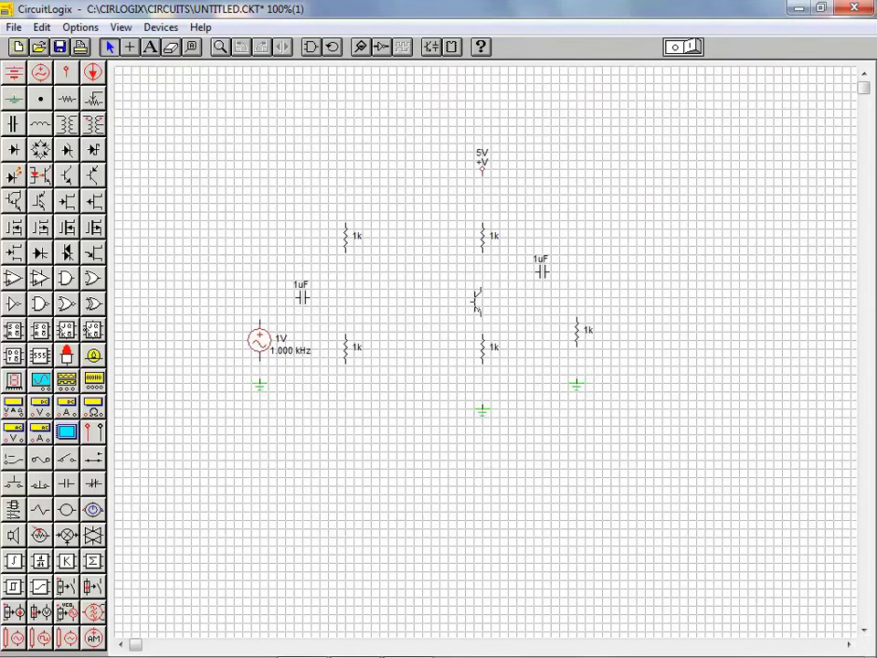
left_click(477, 292)
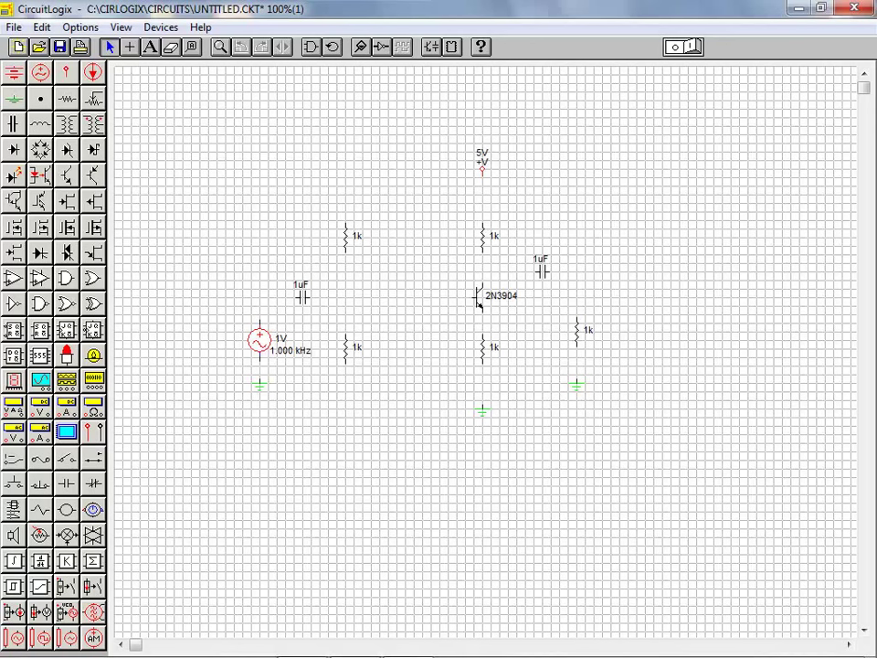
Turn off Show Grid and Snap To Grid in the Drawing Grid settings.
key("alt+v")
key("g")
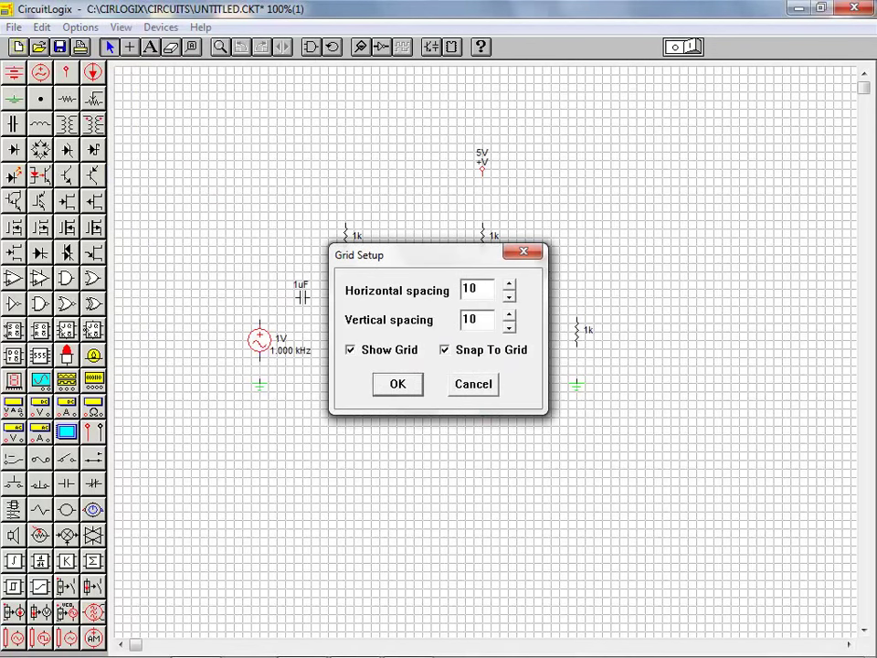
key("alt+s")
key("alt+t")
key("Return")
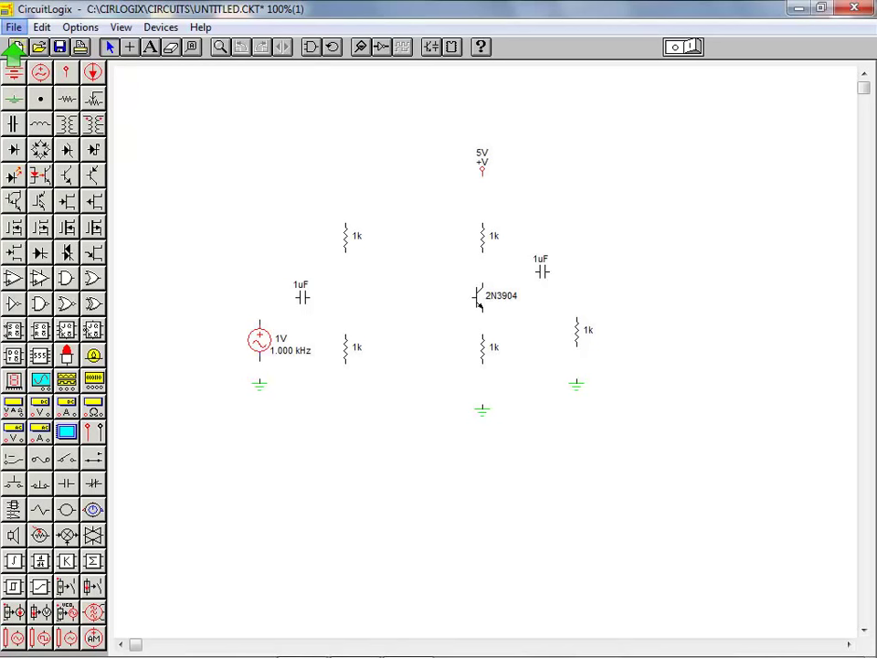
Save the circuit via Save As under the file name 'CE Amplifier'.
left_click(14, 26)
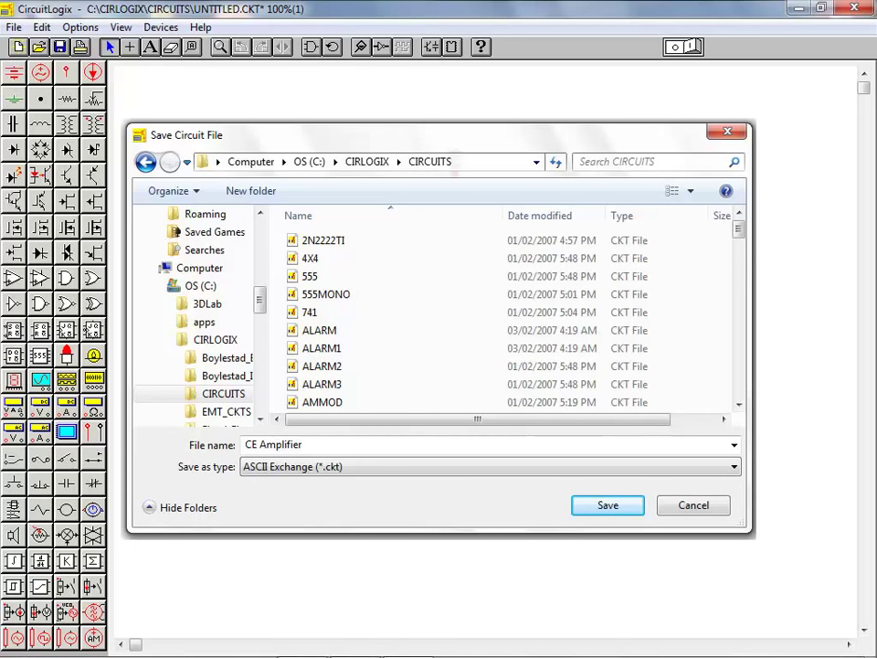
key("Return")
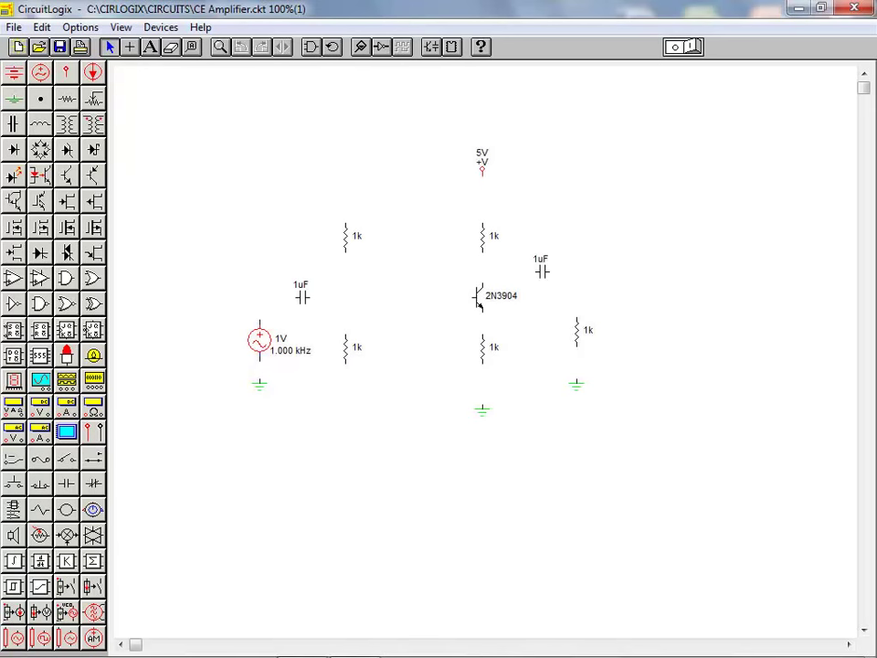